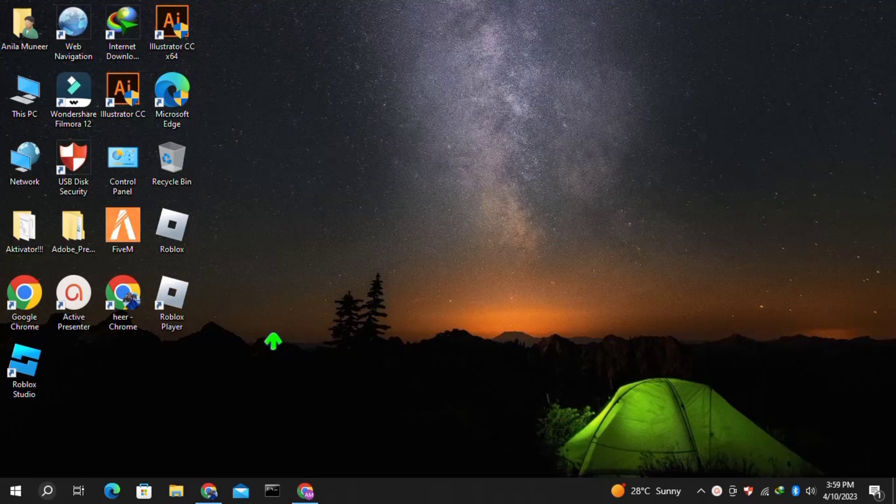
Step: Open the Win+X quick-access menu from the Start button
{"action": "right_click", "coordinate": [15, 491]}
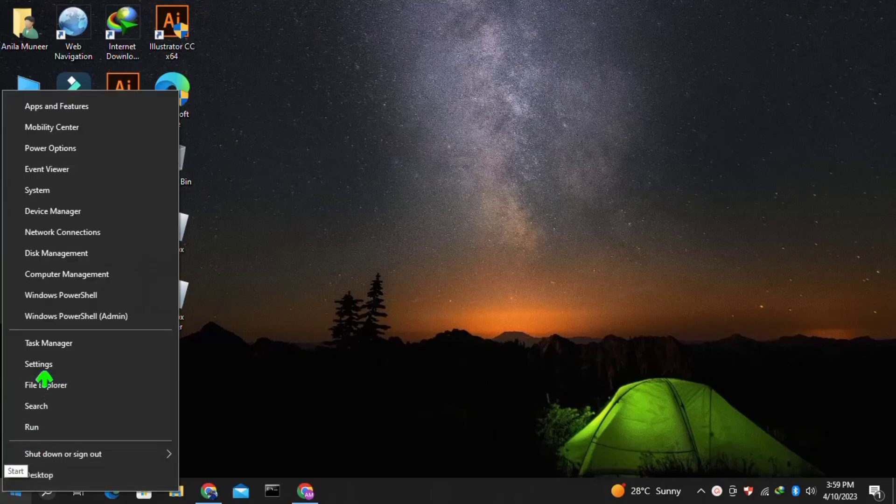
Step: In Settings > Apps & features, confirm Microsoft Edge can't be uninstalled, then close Settings
{"action": "left_click", "coordinate": [38, 364]}
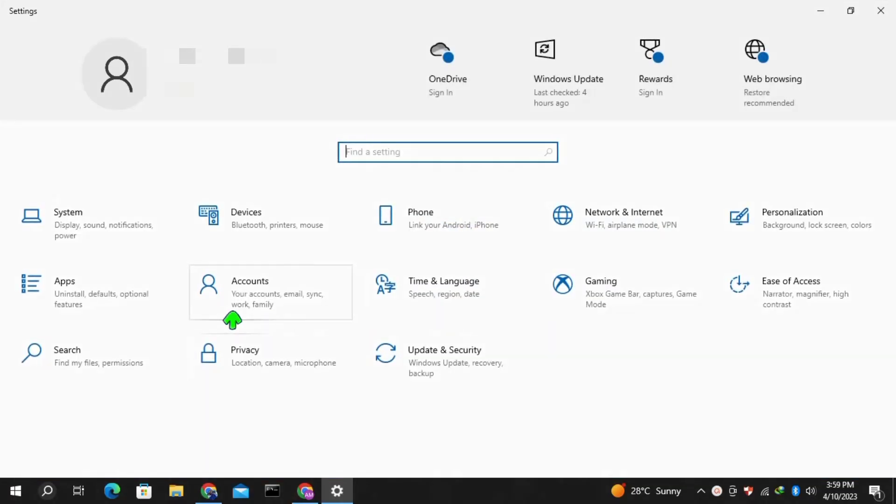
{"action": "left_click", "coordinate": [120, 294]}
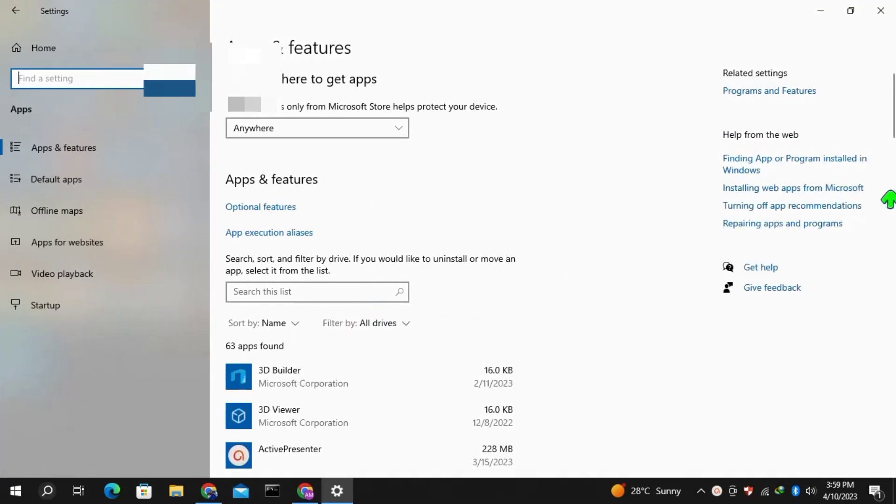
{"action": "scroll", "coordinate": [888, 204], "scroll_direction": "down", "scroll_amount": 8}
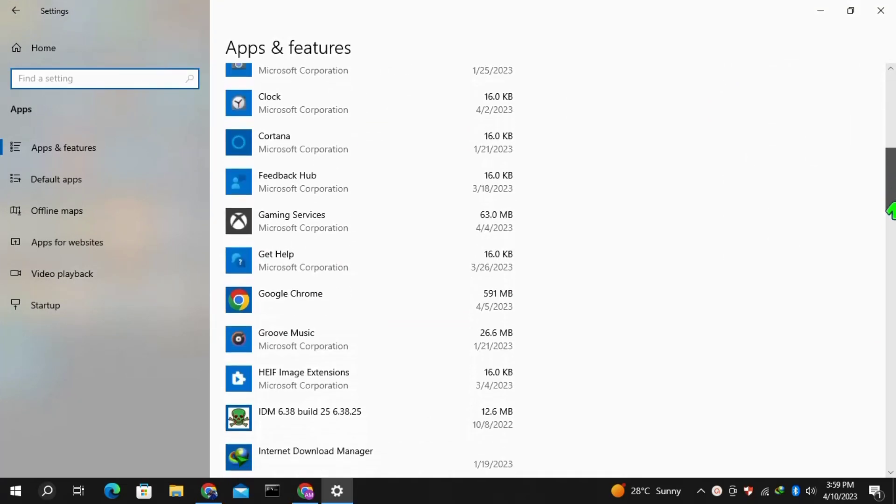
{"action": "left_click_drag", "start_coordinate": [891, 210], "coordinate": [887, 254]}
{"action": "left_click", "coordinate": [289, 256]}
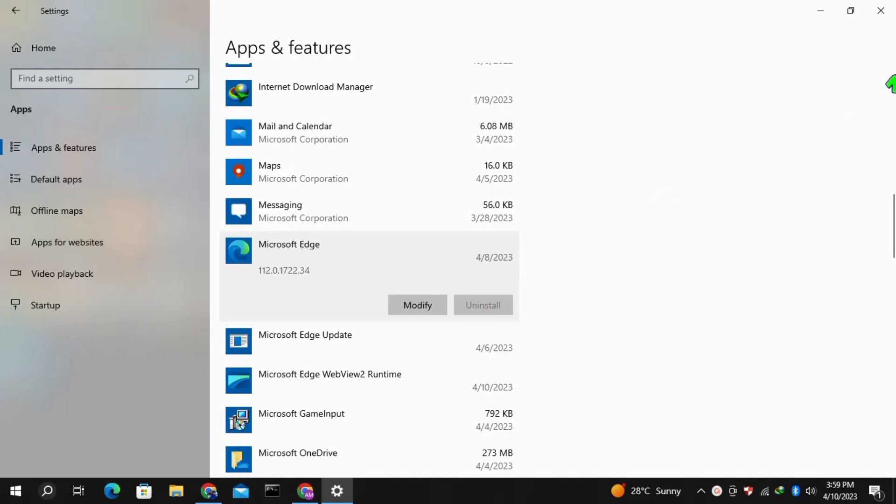
{"action": "left_click", "coordinate": [881, 10]}
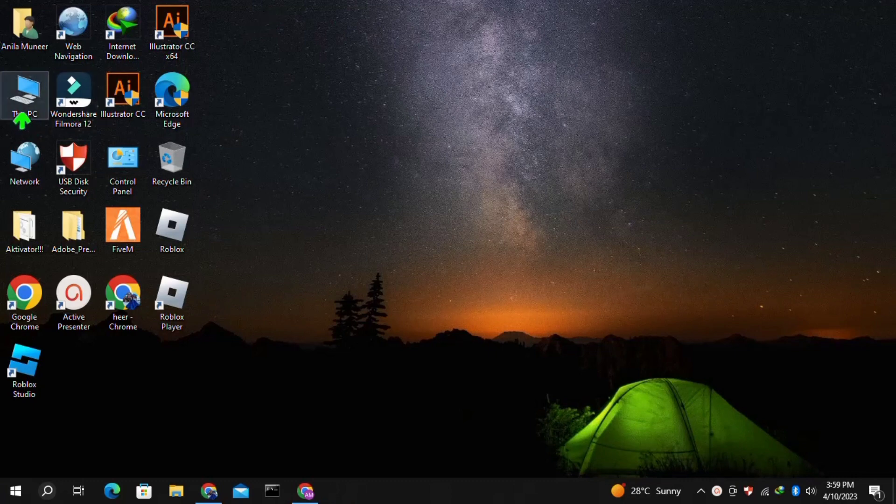
Step: Browse from This PC to C:\Program Files (x86)\Microsoft\Edge in File Explorer
{"action": "double_click", "coordinate": [22, 116]}
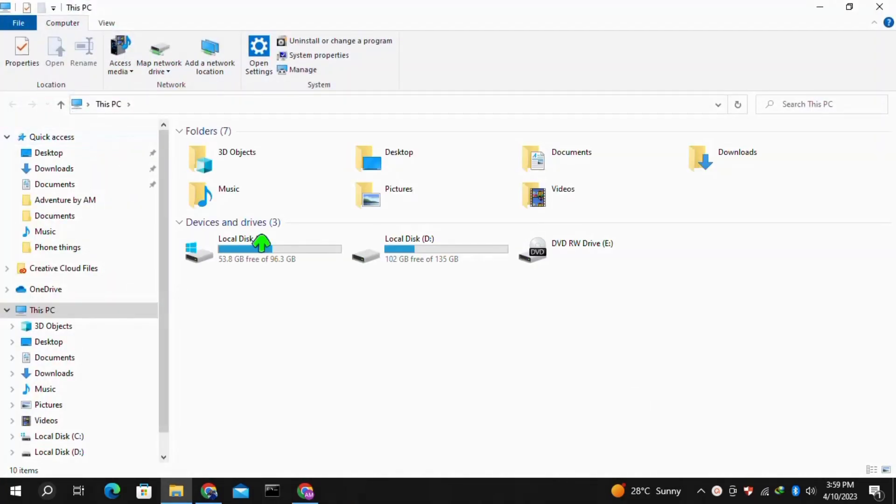
{"action": "double_click", "coordinate": [255, 261]}
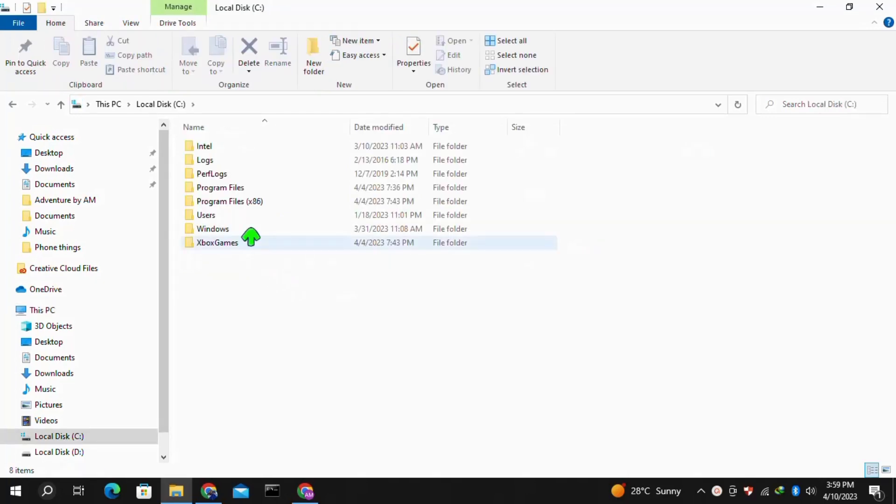
{"action": "left_click", "coordinate": [280, 205]}
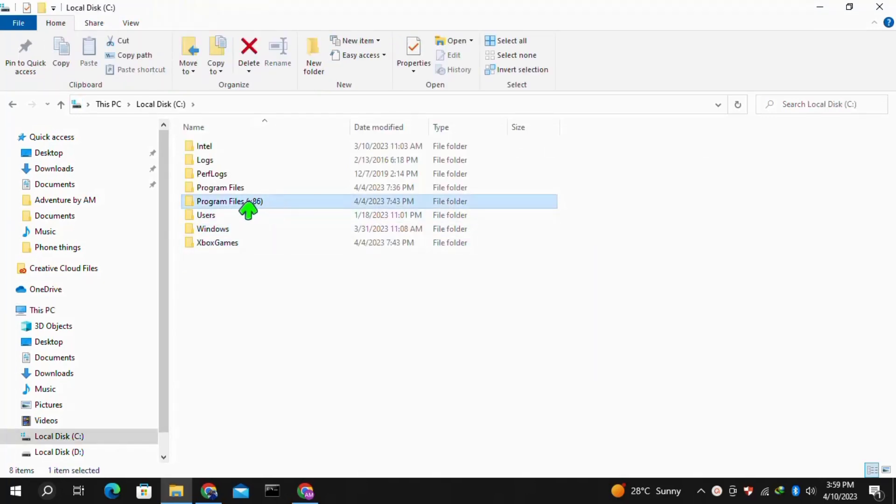
{"action": "double_click", "coordinate": [280, 206]}
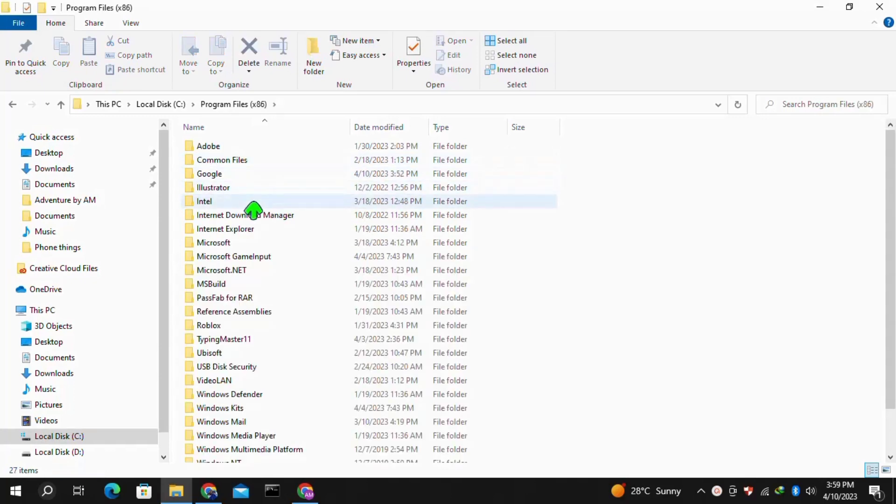
{"action": "left_click", "coordinate": [256, 245]}
{"action": "key", "text": "F2"}
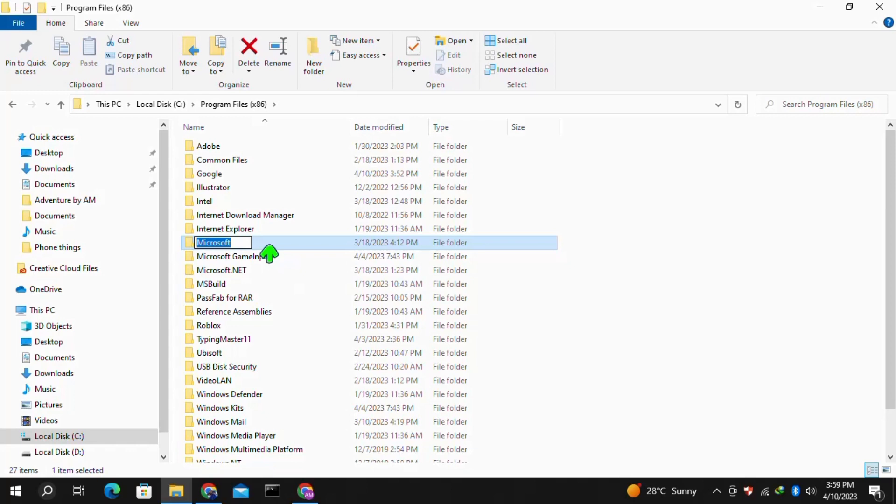
{"action": "left_click", "coordinate": [264, 247]}
{"action": "double_click", "coordinate": [261, 245]}
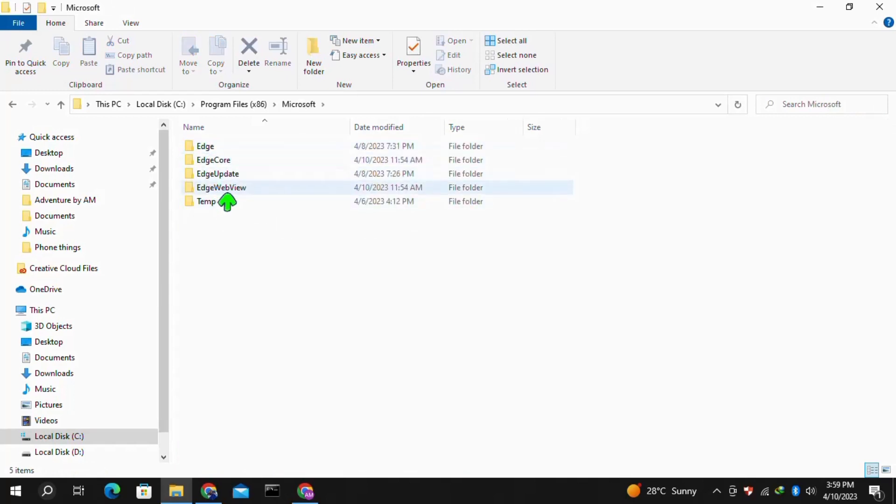
{"action": "right_click", "coordinate": [251, 146]}
{"action": "left_click", "coordinate": [281, 152]}
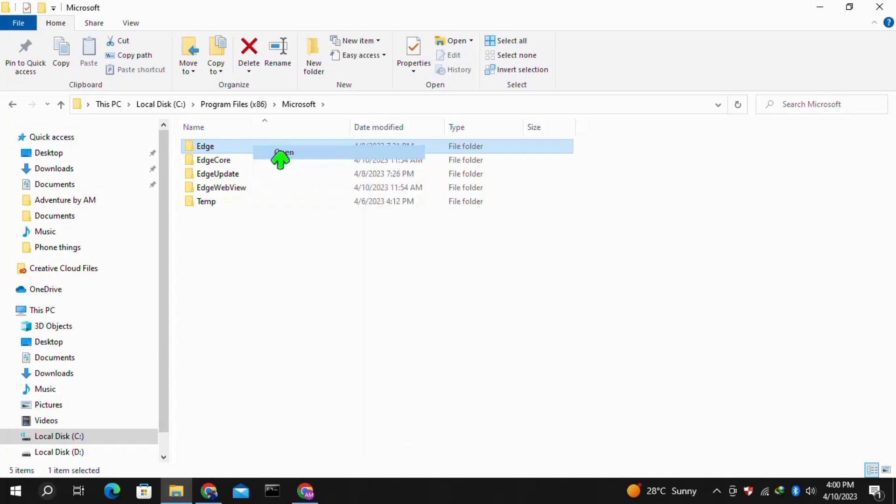
{"action": "mouse_move", "coordinate": [217, 147]}
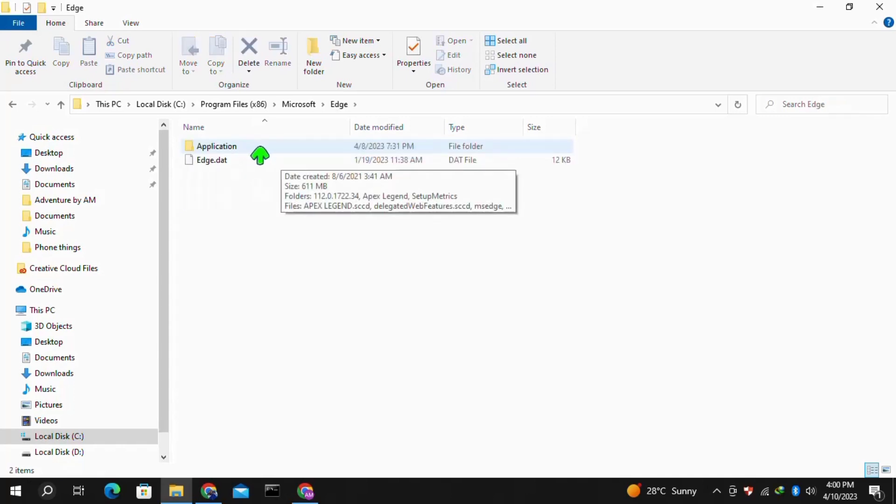
Step: Go into Application\112.0.1722.34\Installer and select its path in the address bar
{"action": "double_click", "coordinate": [259, 154]}
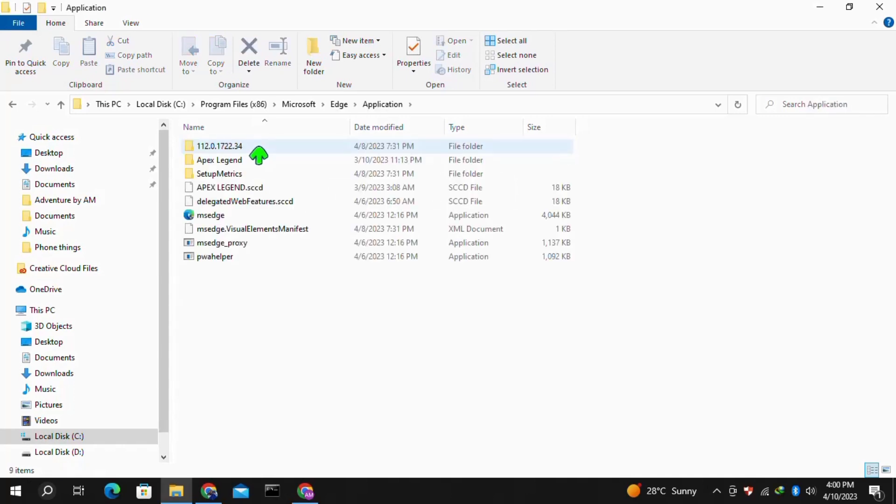
{"action": "left_click", "coordinate": [226, 150]}
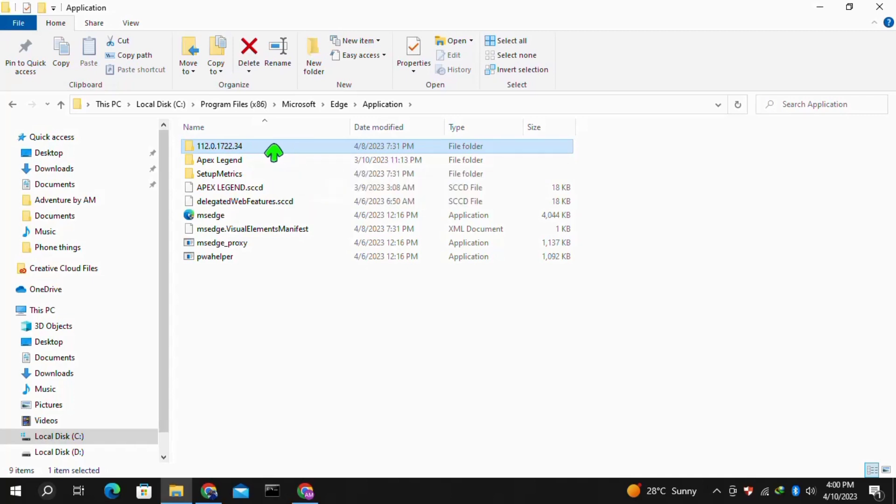
{"action": "left_click_drag", "start_coordinate": [242, 150], "coordinate": [254, 154]}
{"action": "double_click", "coordinate": [254, 151]}
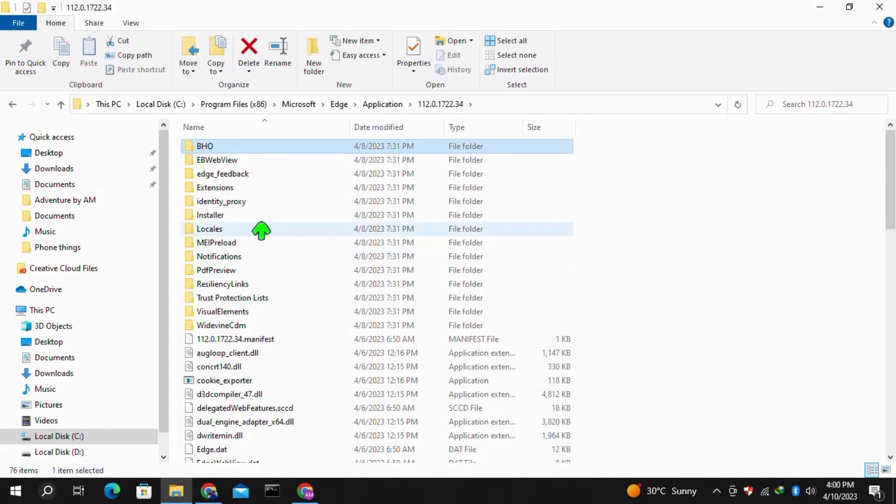
{"action": "right_click", "coordinate": [239, 215]}
{"action": "left_click", "coordinate": [268, 189]}
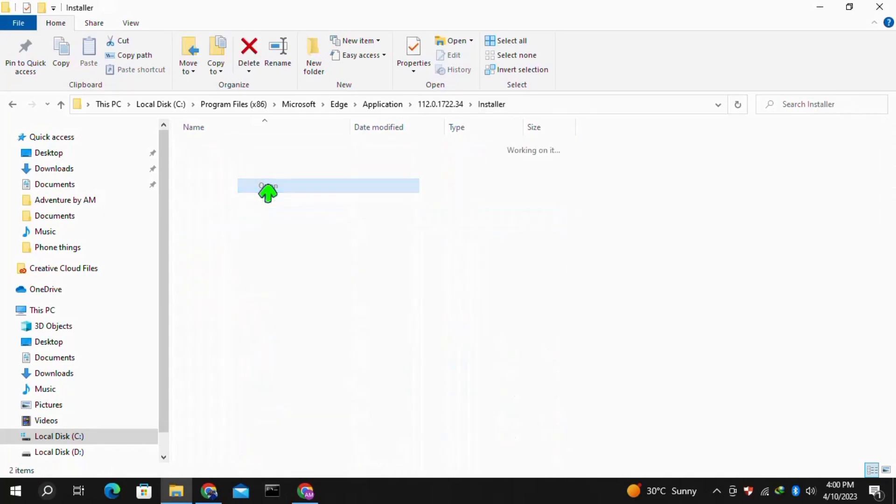
{"action": "left_click", "coordinate": [509, 107]}
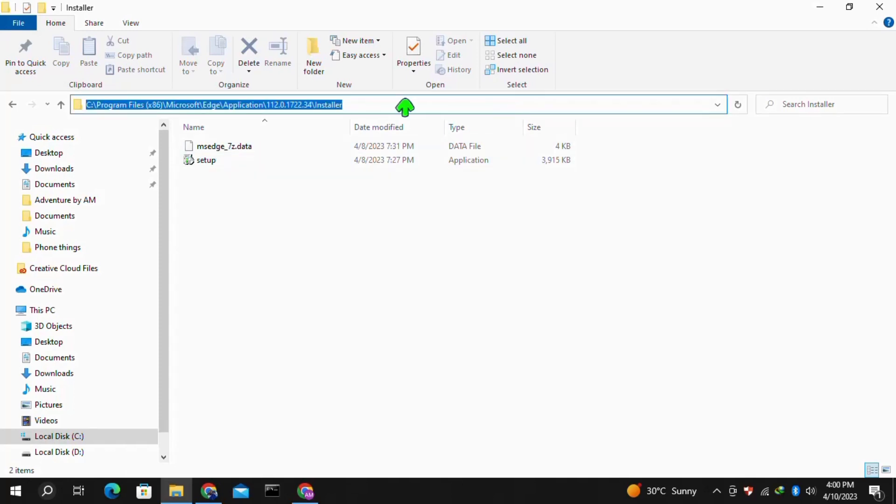
{"action": "type", "text": "cmd"}
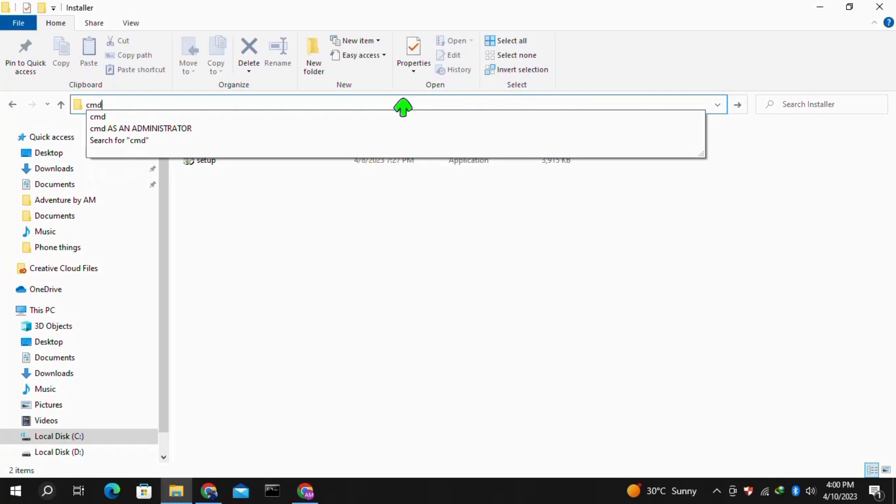
Step: Launch Command Prompt with 'cmd' at the Installer folder, reposition it, and select the prompt path
{"action": "key", "text": "Return"}
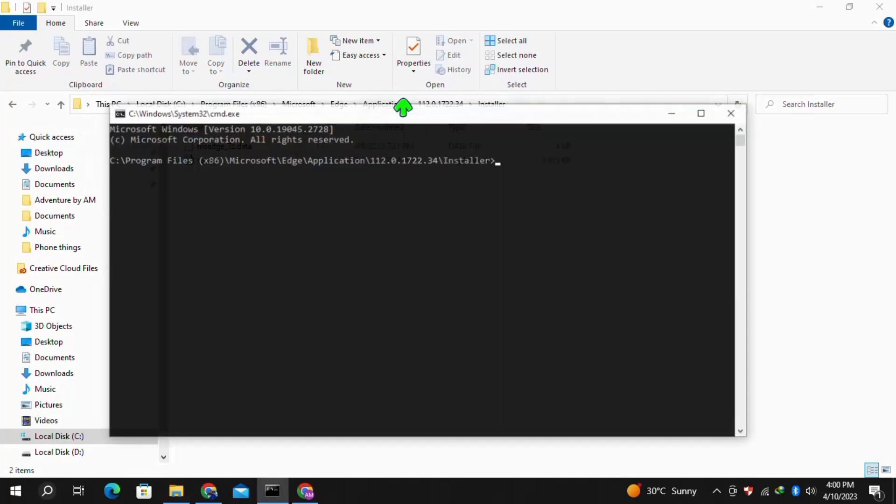
{"action": "left_click_drag", "start_coordinate": [520, 114], "coordinate": [539, 152]}
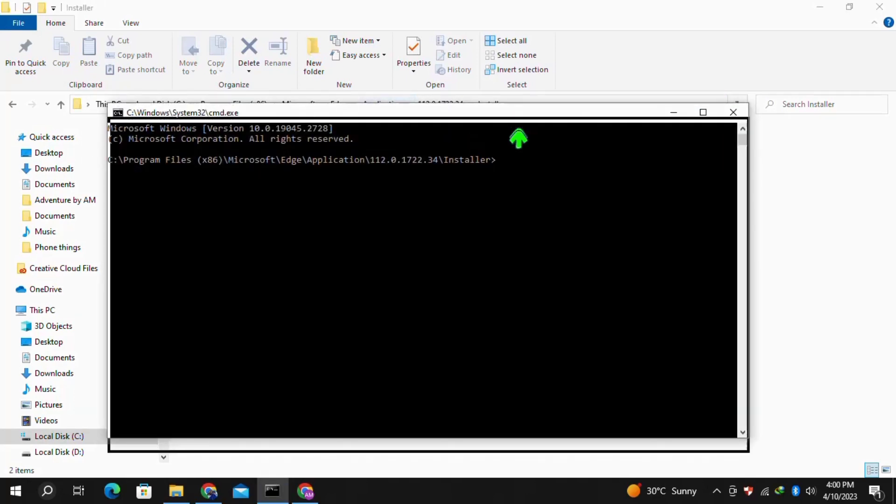
{"action": "left_click", "coordinate": [147, 200]}
{"action": "left_click_drag", "start_coordinate": [147, 199], "coordinate": [133, 199]}
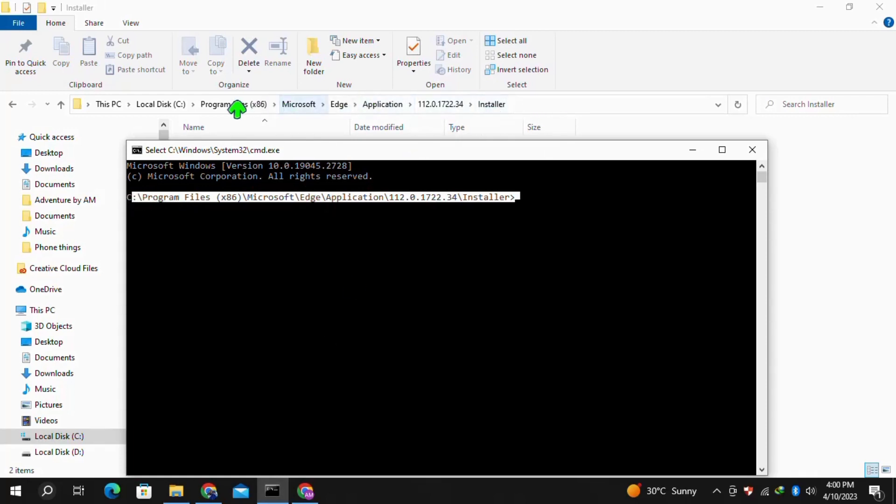
Step: Run setup.exe --uninstall --system-level --verbose-logging --force-uninstall in the Installer folder
{"action": "left_click", "coordinate": [527, 197]}
{"action": "type", "text": "setup.exe --uninstall --system-level --verbose-logging --force-uninstall"}
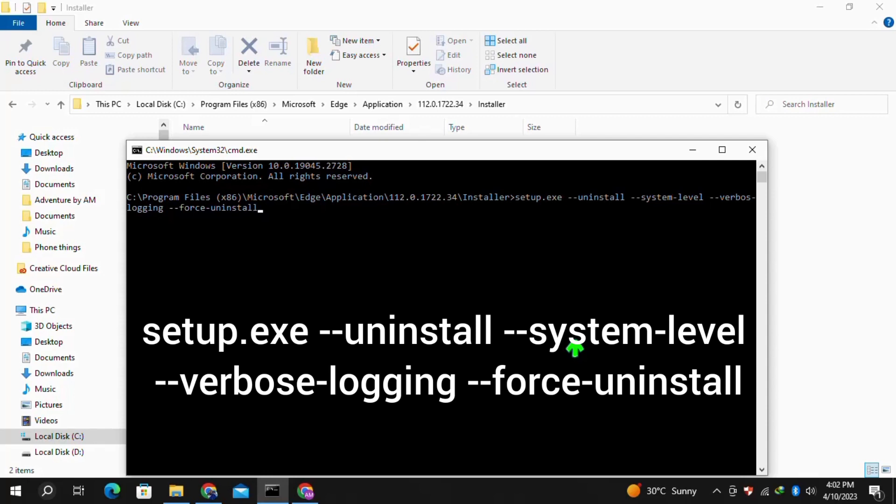
{"action": "key", "text": "Return"}
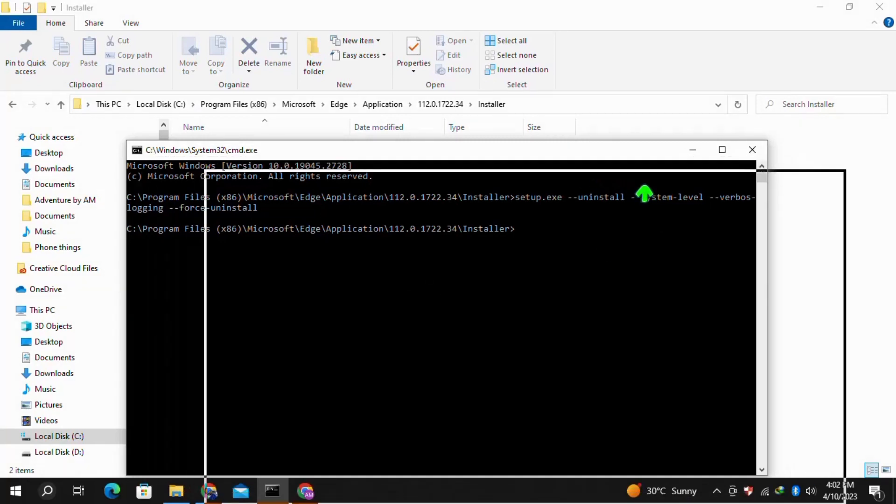
{"action": "left_click_drag", "start_coordinate": [643, 188], "coordinate": [644, 188]}
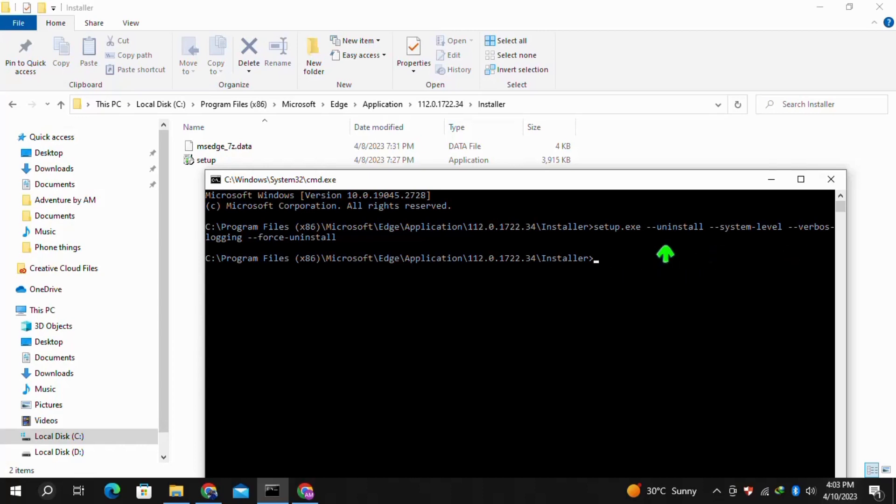
Step: Close Command Prompt and File Explorer, then refresh the desktop twice
{"action": "left_click", "coordinate": [834, 184]}
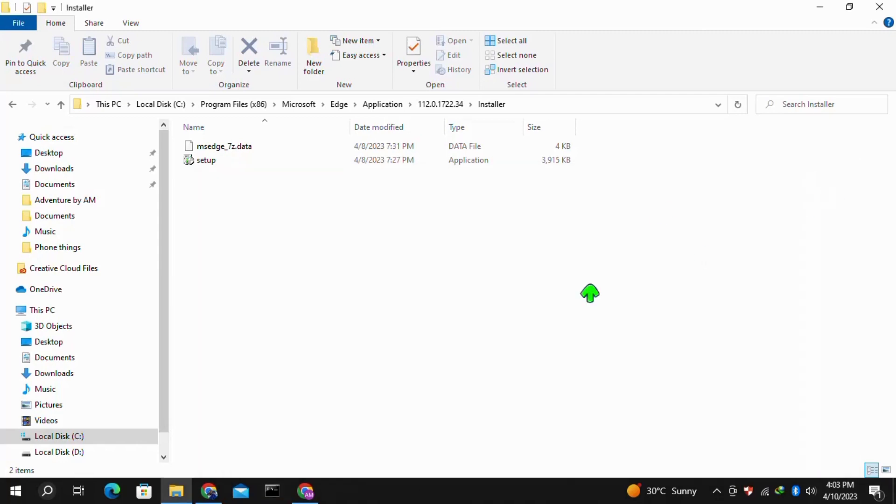
{"action": "left_click", "coordinate": [881, 7]}
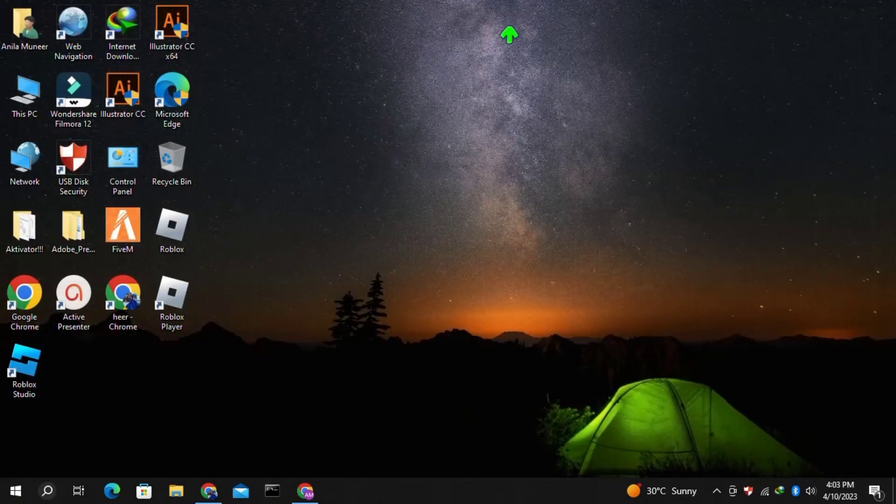
{"action": "right_click", "coordinate": [509, 30]}
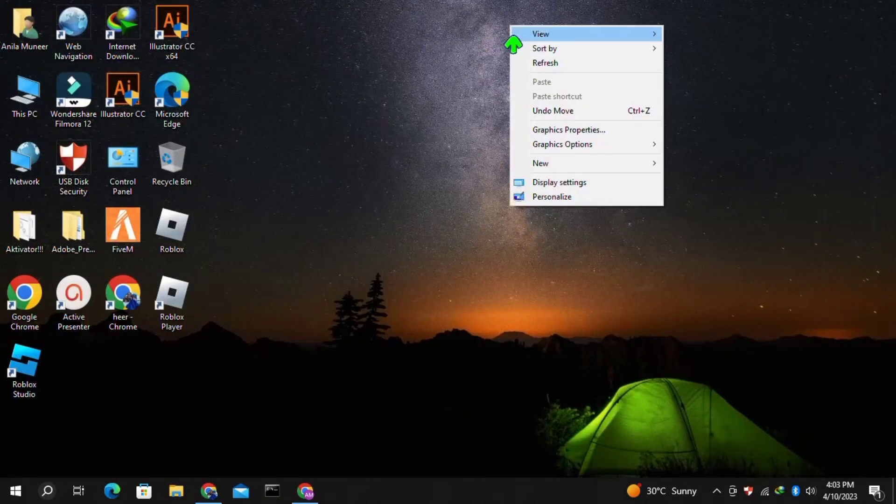
{"action": "left_click", "coordinate": [540, 63]}
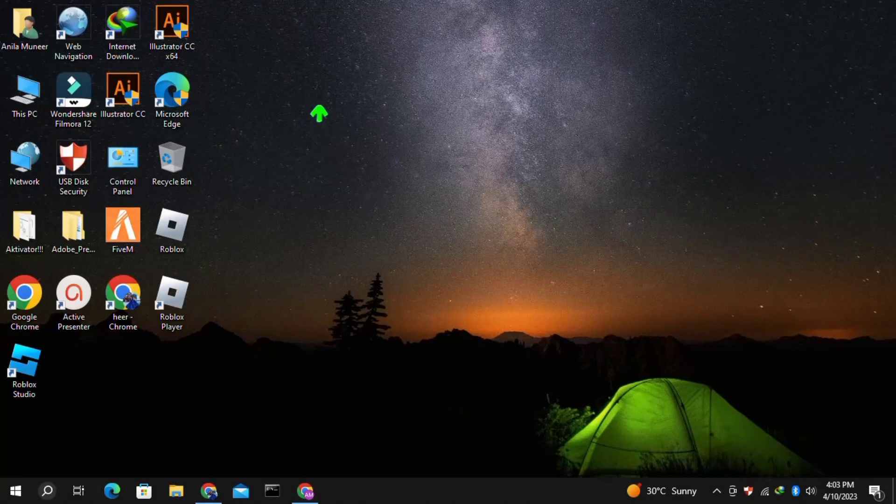
{"action": "right_click", "coordinate": [320, 113]}
{"action": "left_click", "coordinate": [344, 145]}
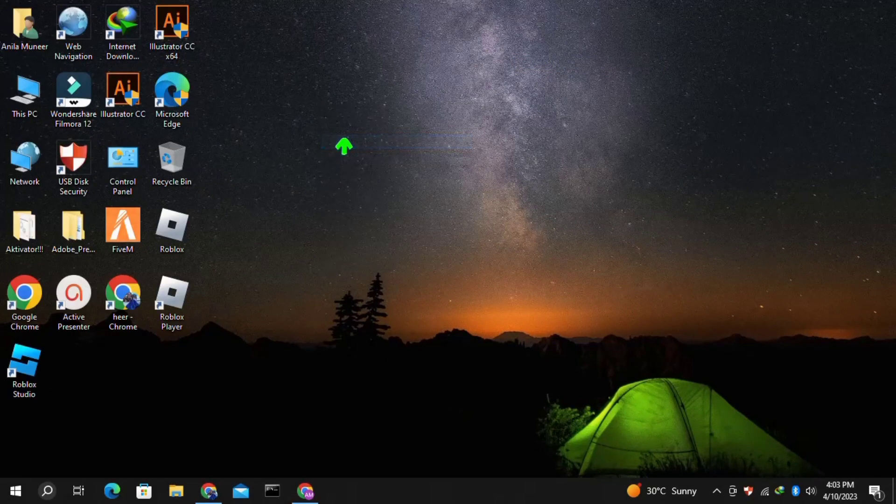